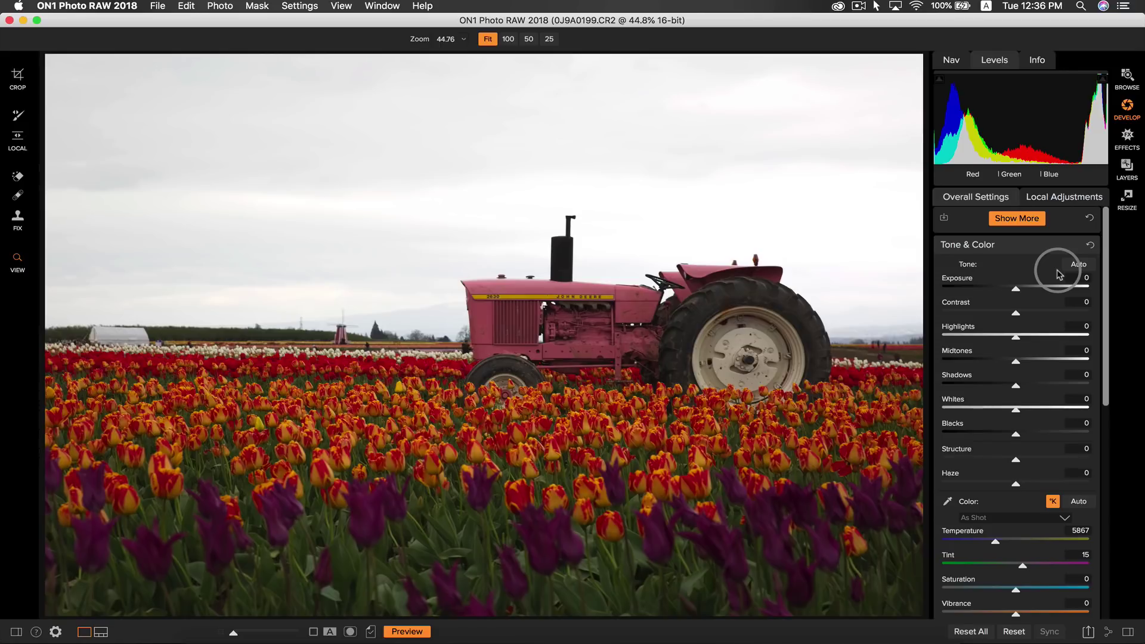
Step: In Tone & Color, set Exposure -0.65, Shadows 64, Contrast 35 and Blacks -52
{"action": "left_click_drag", "start_coordinate": [1016, 289], "coordinate": [1007, 290]}
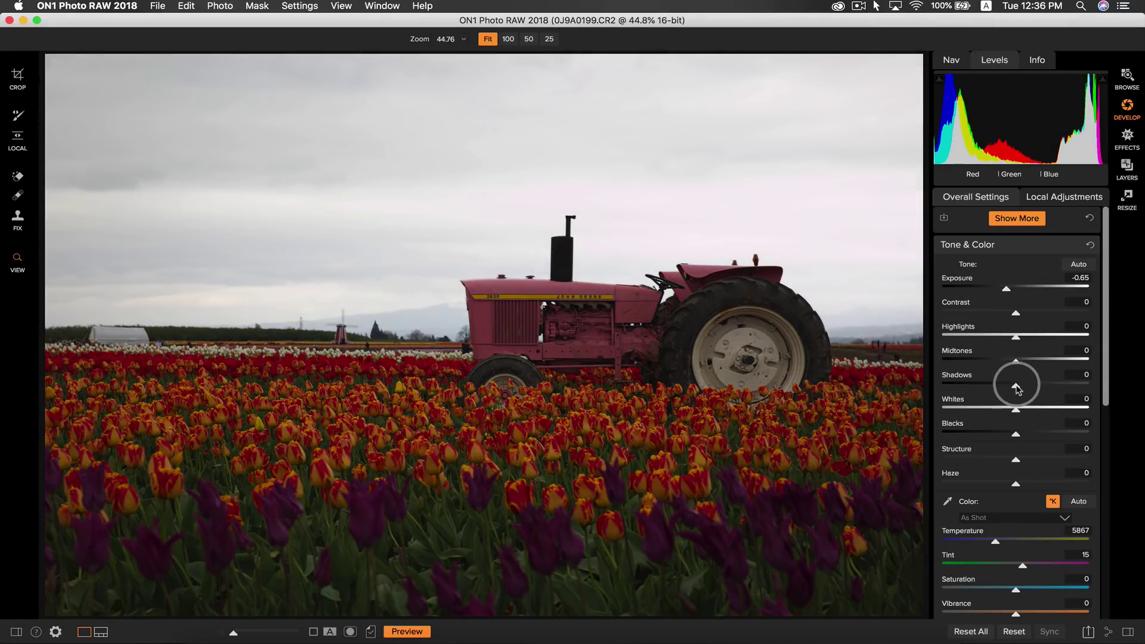
{"action": "left_click_drag", "start_coordinate": [1025, 387], "coordinate": [1065, 390]}
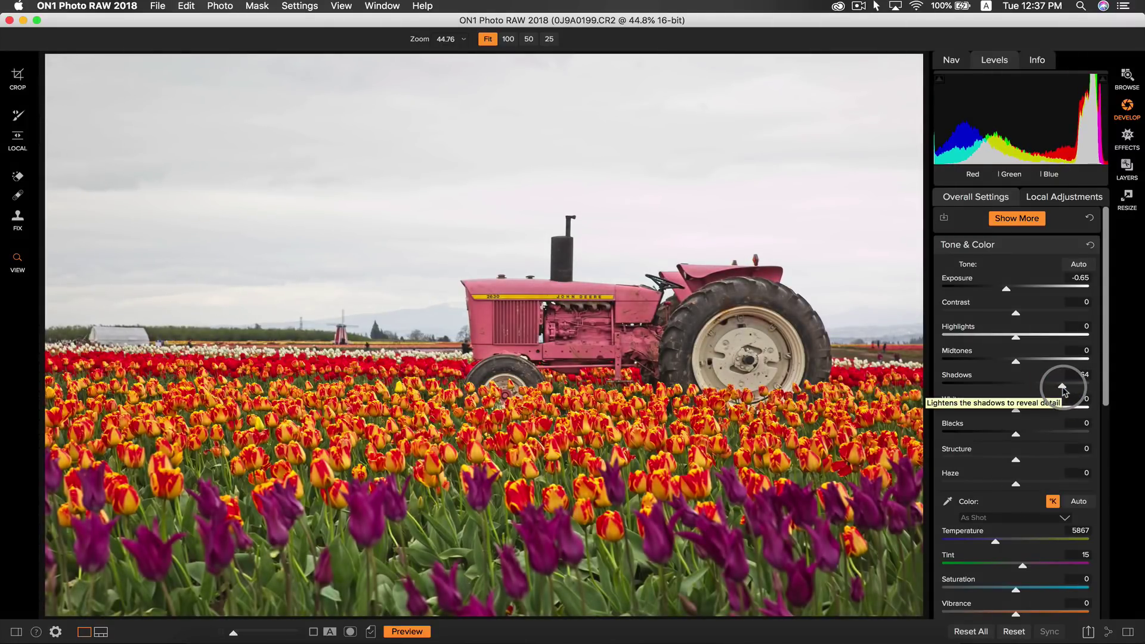
{"action": "left_click_drag", "start_coordinate": [1015, 313], "coordinate": [1042, 317]}
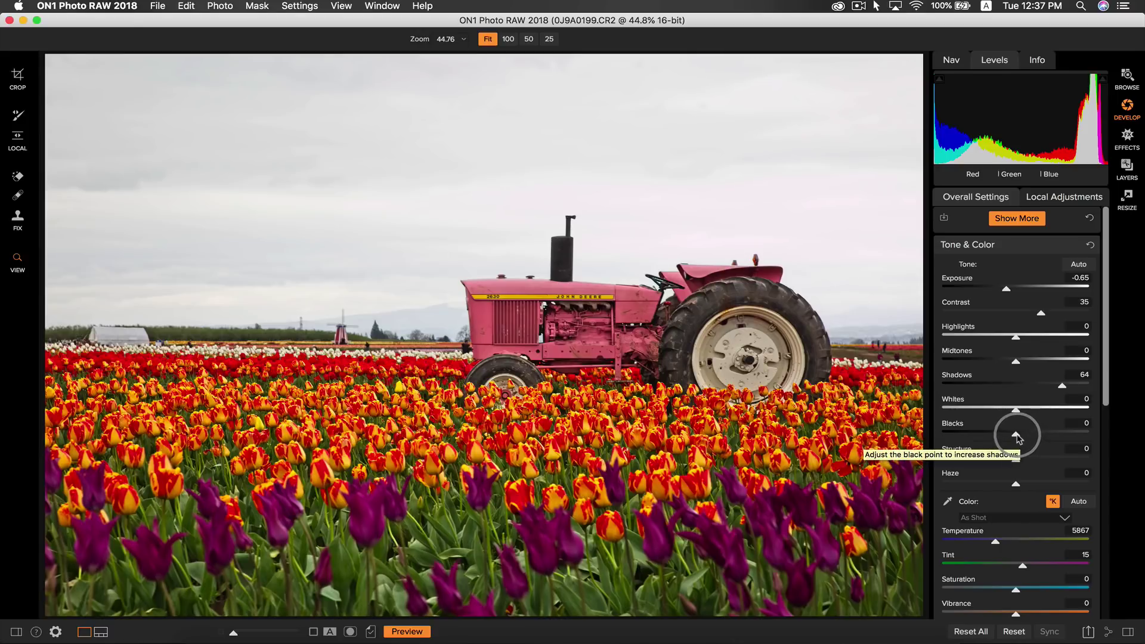
{"action": "left_click_drag", "start_coordinate": [1016, 437], "coordinate": [980, 436]}
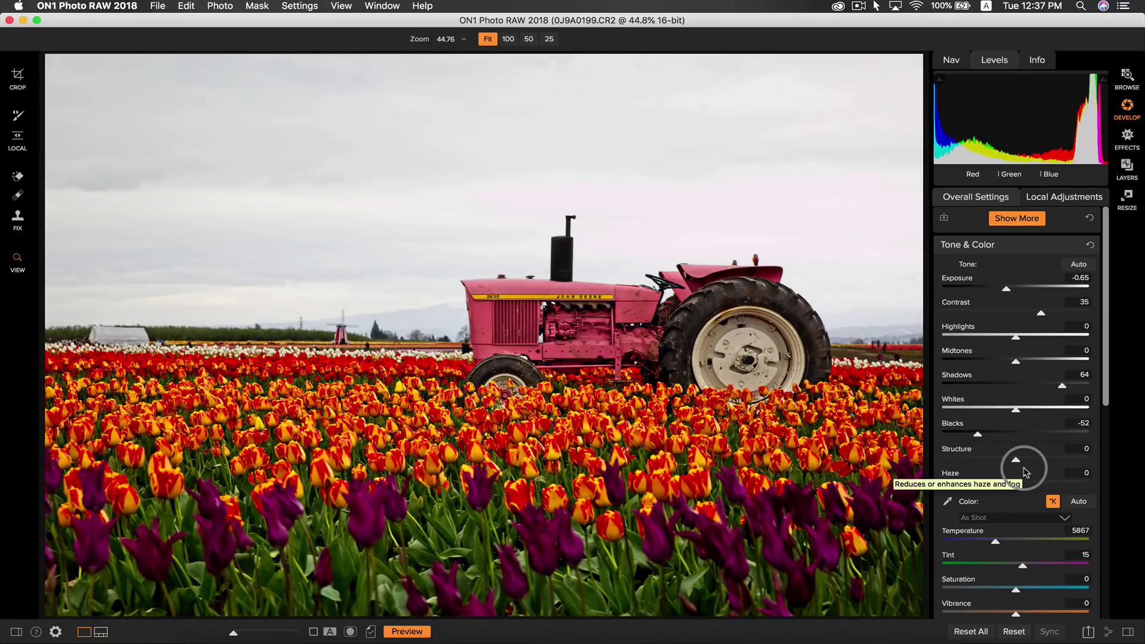
Step: Add a Sunshine filter in the Effects module
{"action": "left_click", "coordinate": [1127, 140]}
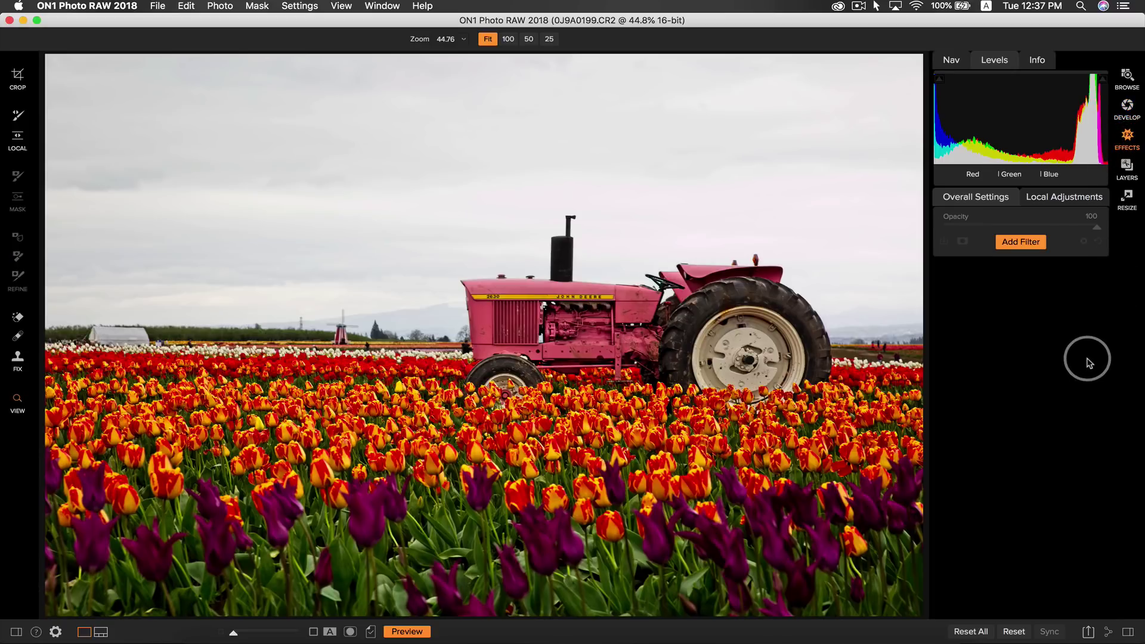
{"action": "left_click", "coordinate": [1037, 246]}
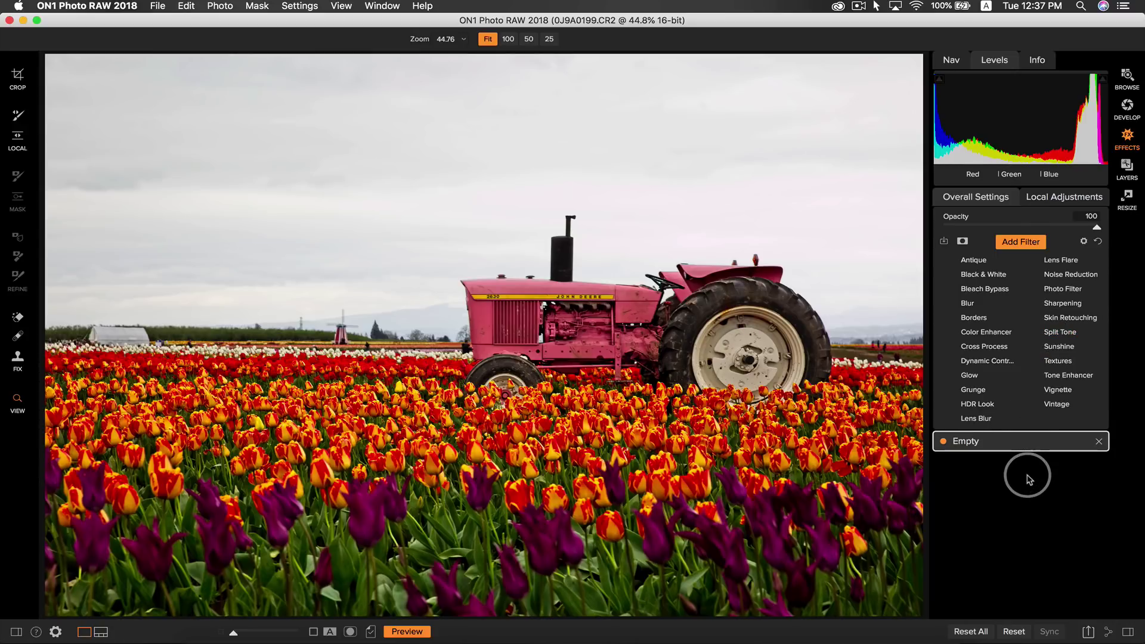
{"action": "left_click", "coordinate": [1059, 347]}
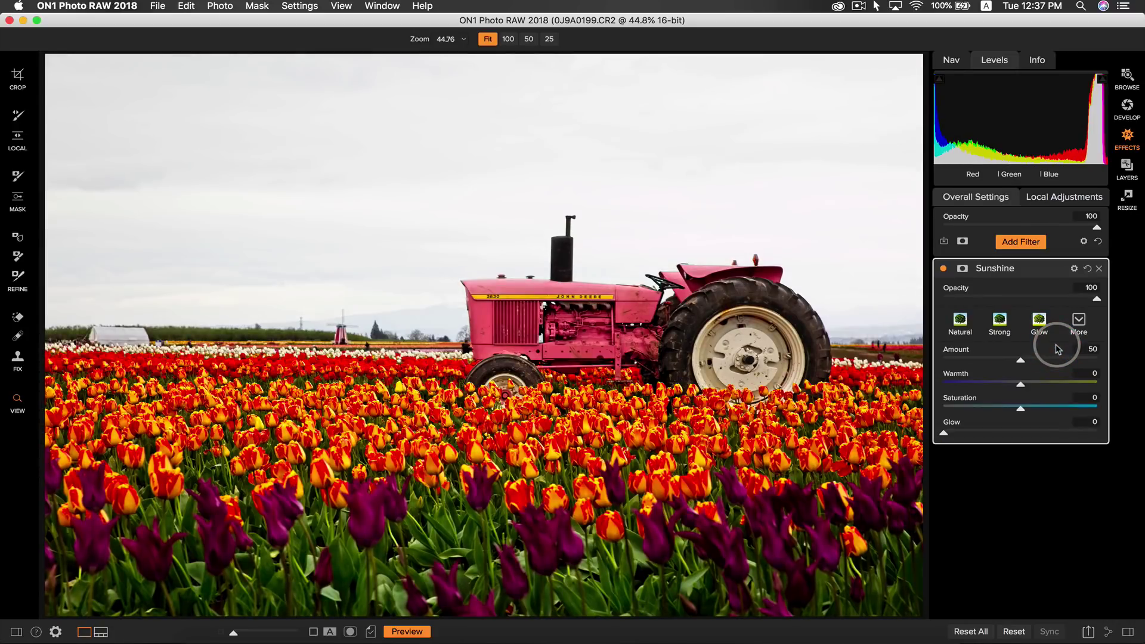
Step: Toggle the Sunshine filter off and on twice to compare before and after
{"action": "left_click", "coordinate": [943, 269]}
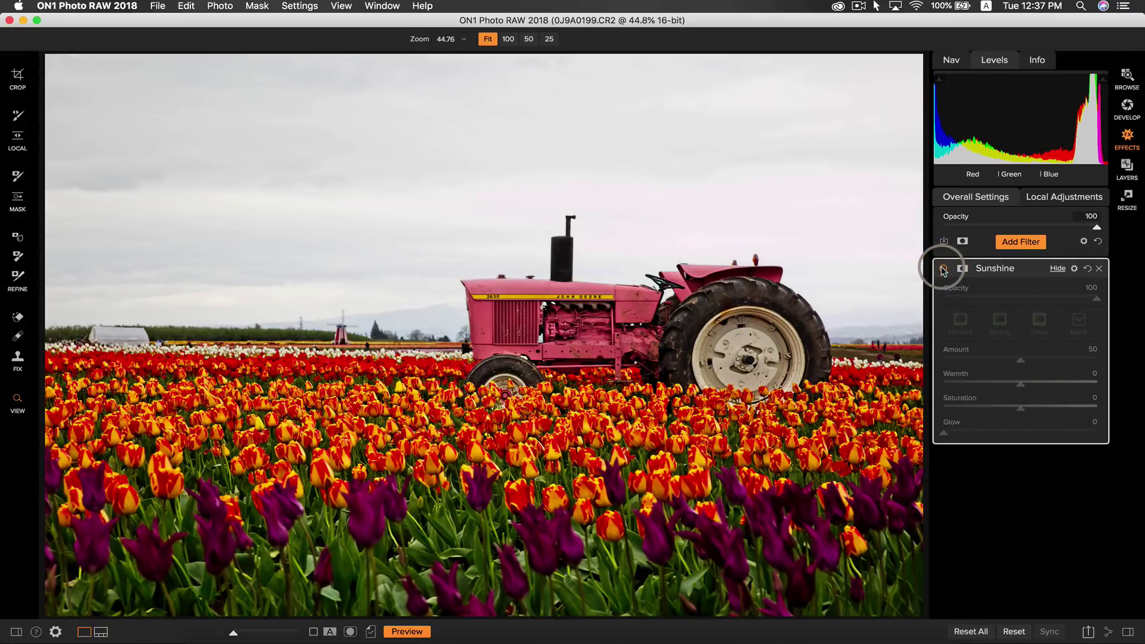
{"action": "left_click", "coordinate": [943, 269]}
{"action": "left_click", "coordinate": [942, 269]}
{"action": "left_click", "coordinate": [942, 269]}
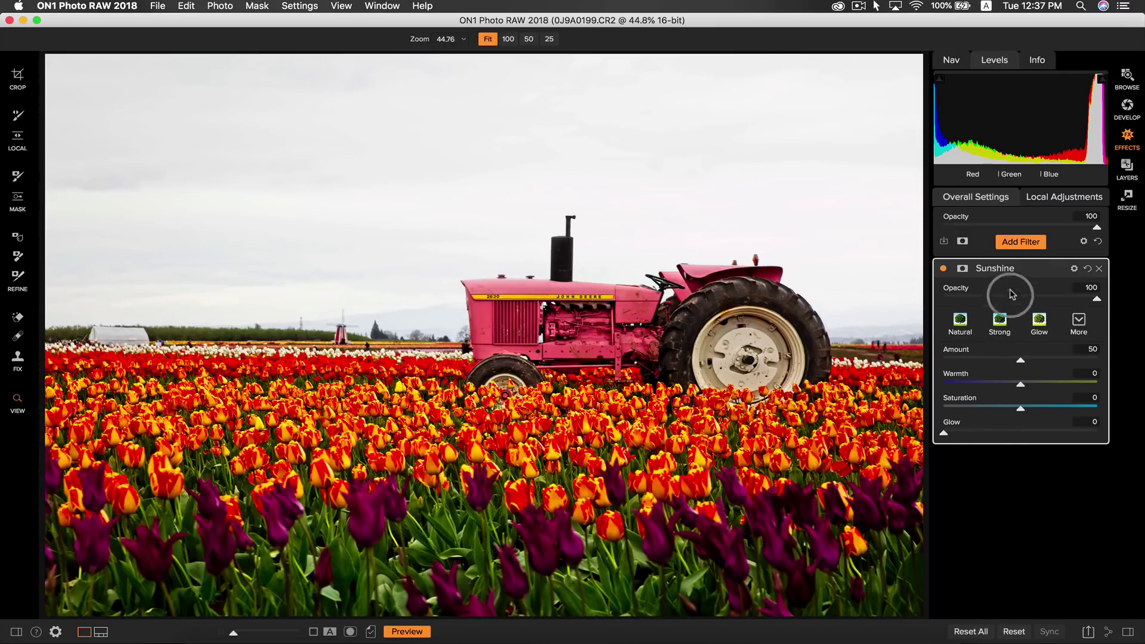
Step: Add a Textures filter using the Dylan Skies mthood texture, blended in Darker mode
{"action": "left_click", "coordinate": [1015, 248]}
{"action": "left_click", "coordinate": [1048, 359]}
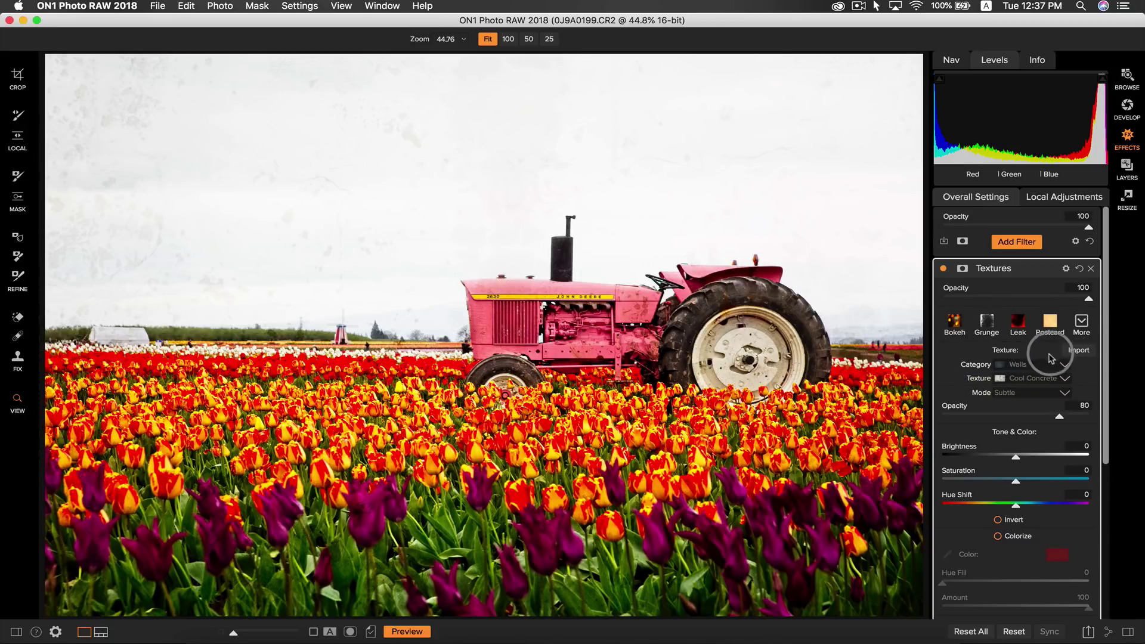
{"action": "left_click", "coordinate": [1051, 361]}
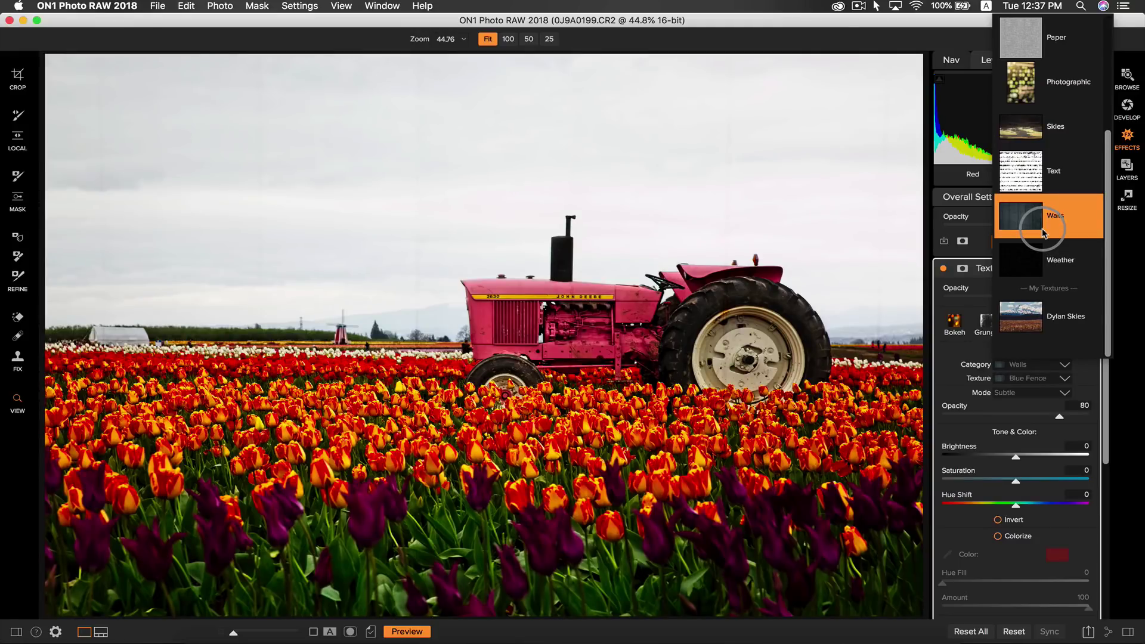
{"action": "left_click", "coordinate": [1048, 318]}
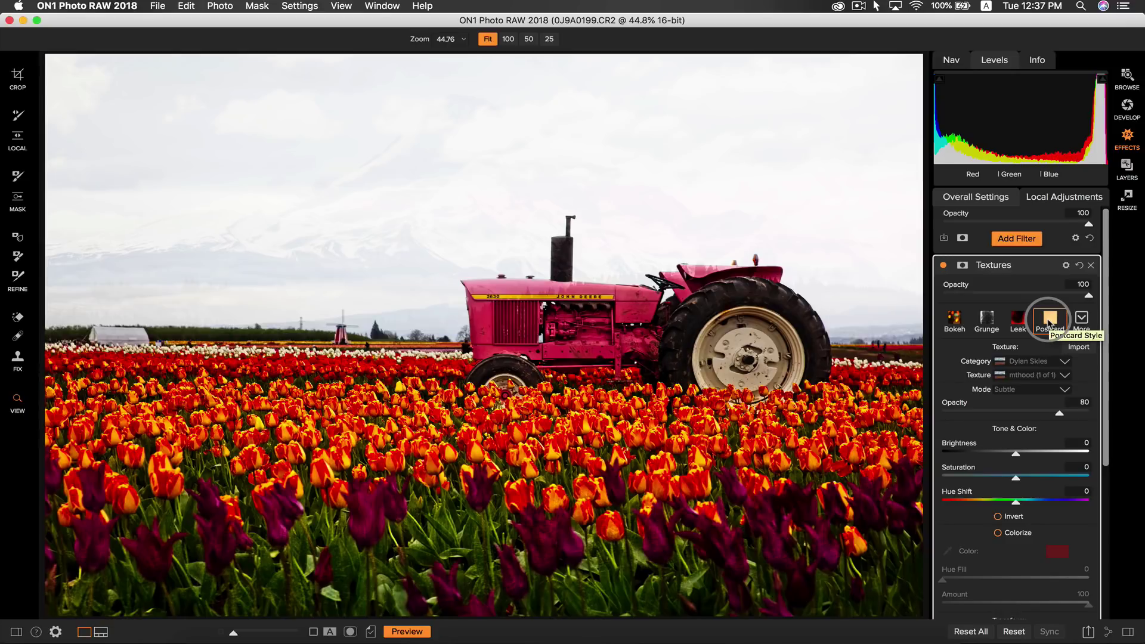
{"action": "left_click", "coordinate": [1049, 389]}
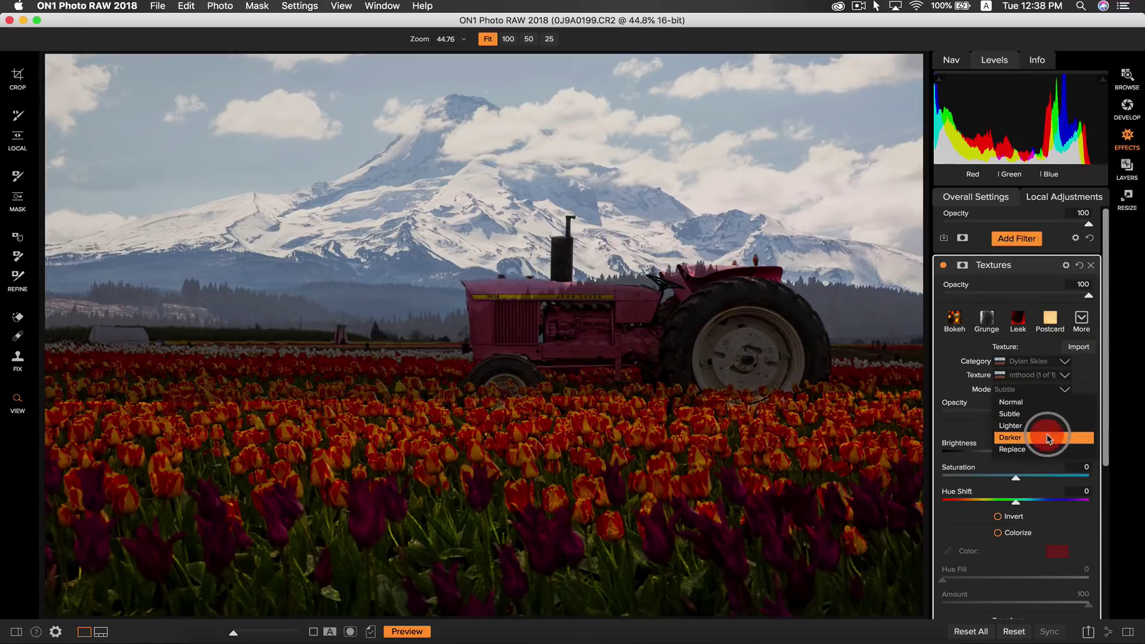
{"action": "left_click", "coordinate": [1049, 438]}
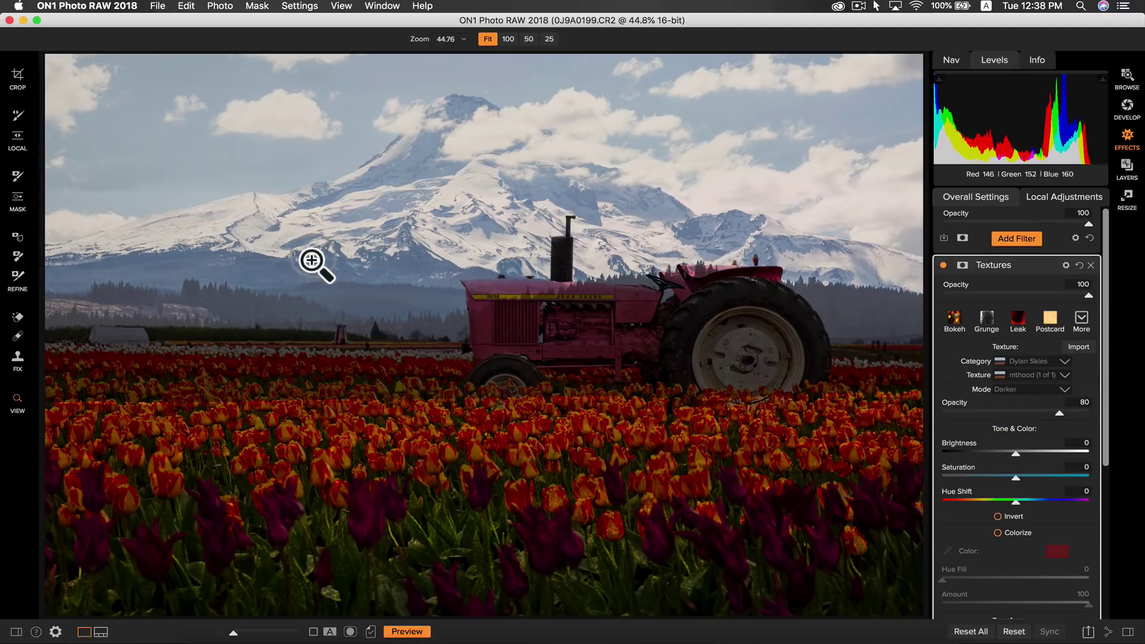
Step: Lower the texture opacity to 36 and mask it with a gradient so only the sky is covered
{"action": "left_click", "coordinate": [1088, 296]}
{"action": "left_click_drag", "start_coordinate": [1088, 296], "coordinate": [996, 295]}
{"action": "left_click", "coordinate": [18, 201]}
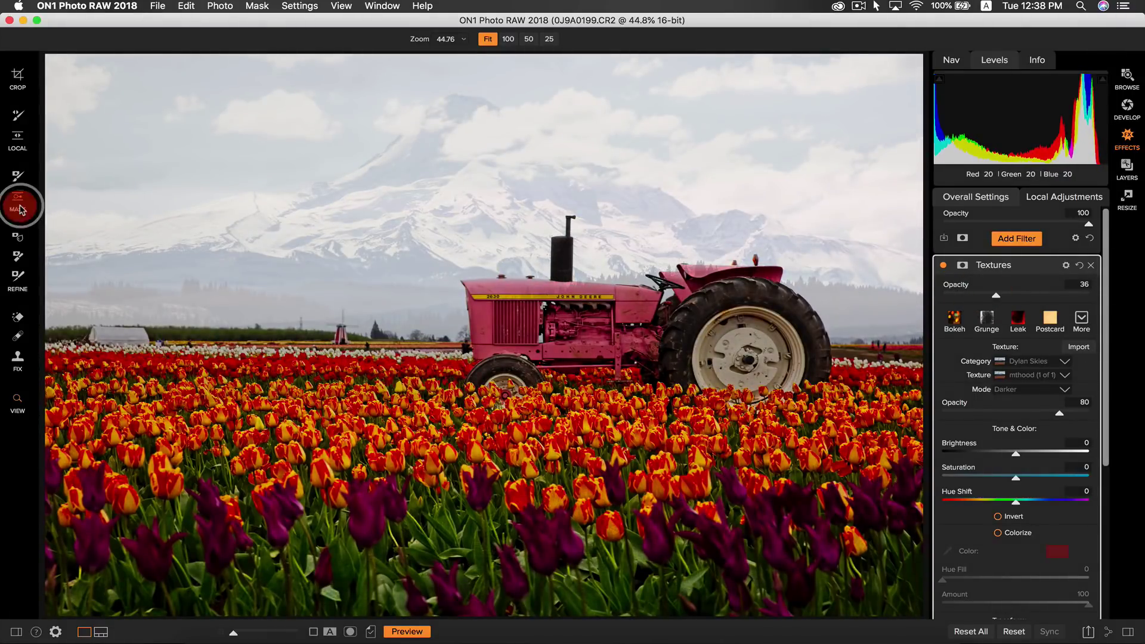
{"action": "left_click", "coordinate": [336, 269]}
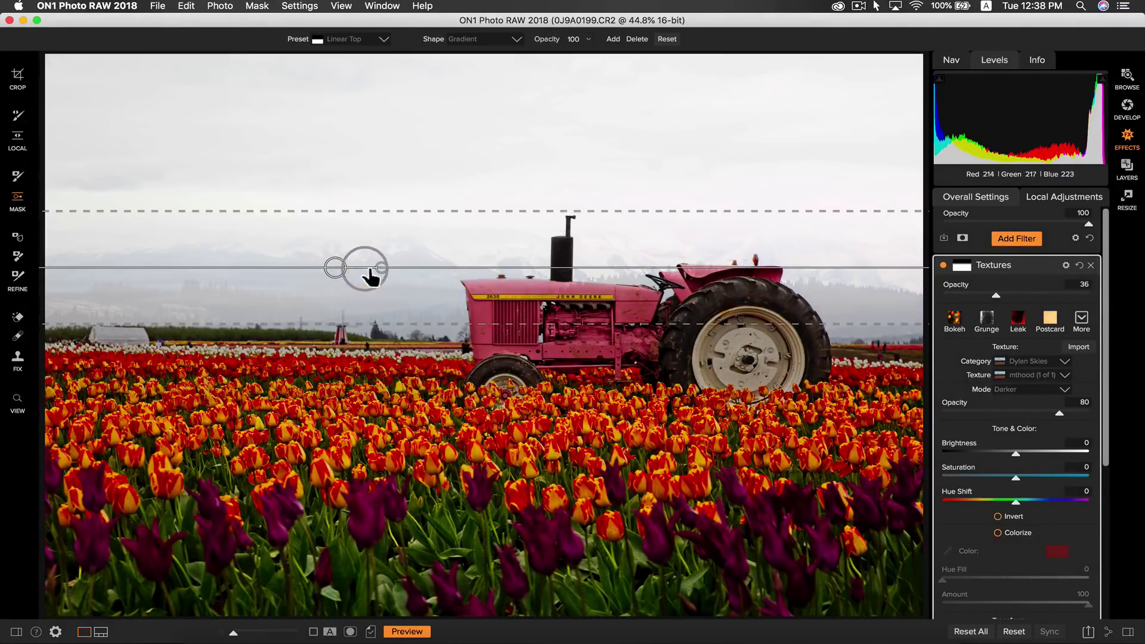
{"action": "left_click_drag", "start_coordinate": [383, 266], "coordinate": [593, 238]}
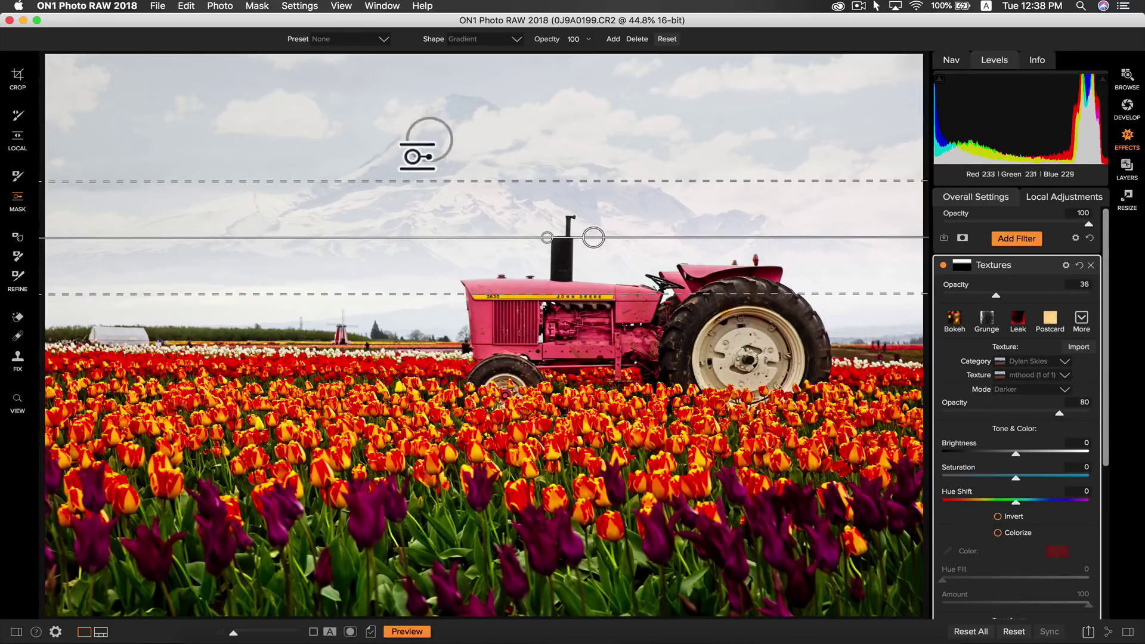
Step: Copy the Textures sky gradient mask and add a Lens Blur filter
{"action": "left_click", "coordinate": [18, 400]}
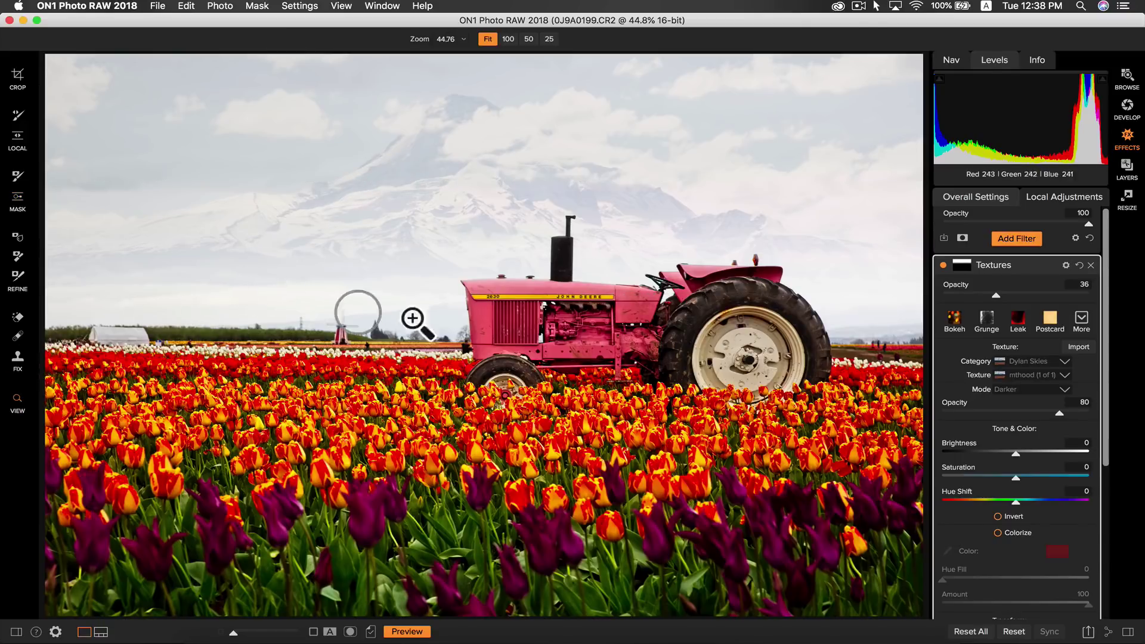
{"action": "left_click", "coordinate": [961, 267]}
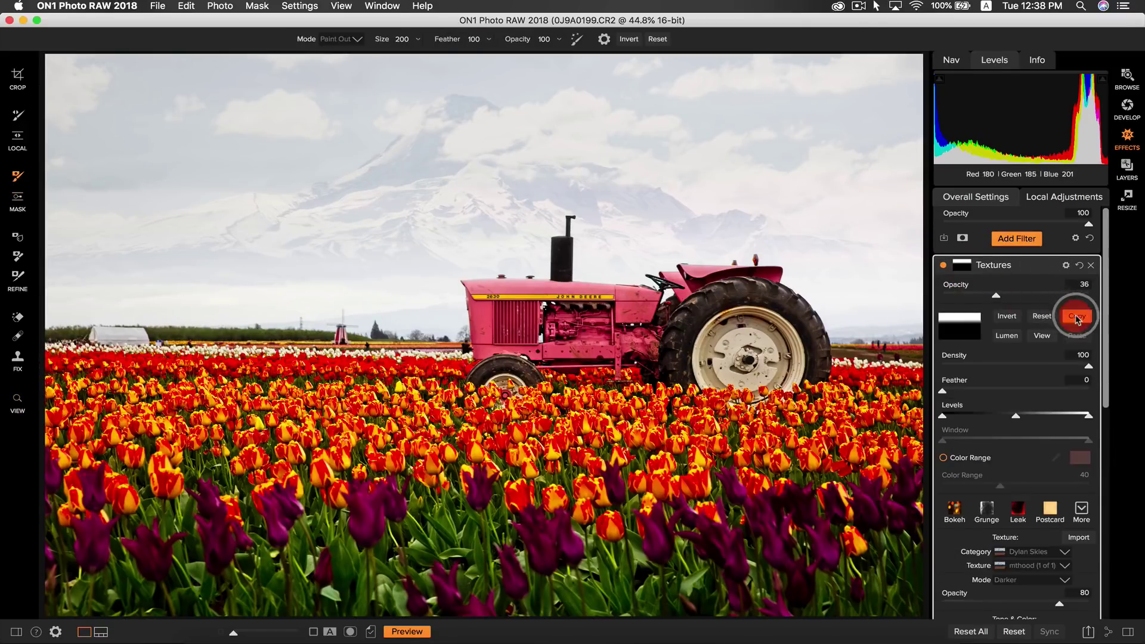
{"action": "left_click", "coordinate": [1020, 238]}
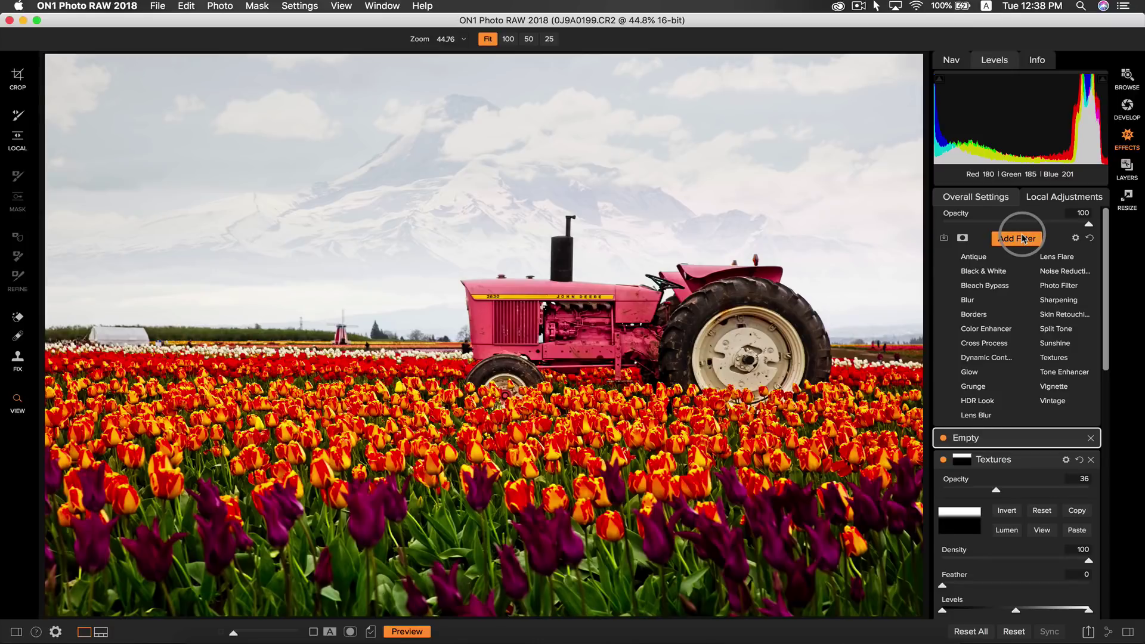
{"action": "left_click", "coordinate": [981, 414]}
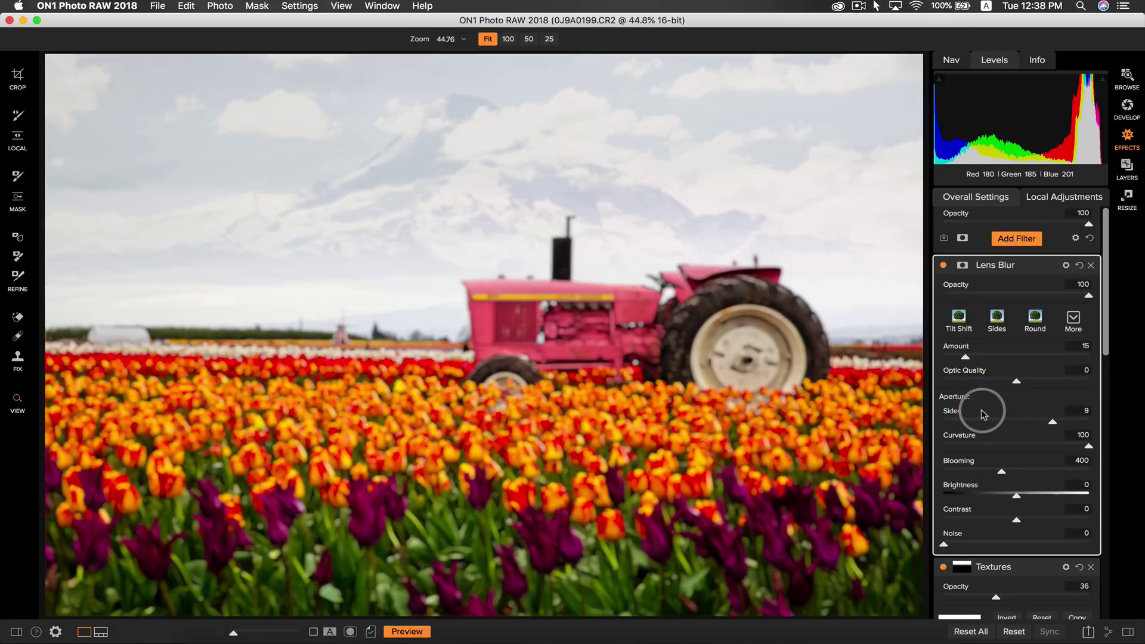
Step: Paste the sky gradient mask onto the Lens Blur and paint the blur off the tractor's hood and fender
{"action": "left_click", "coordinate": [962, 265]}
{"action": "left_click", "coordinate": [1076, 338]}
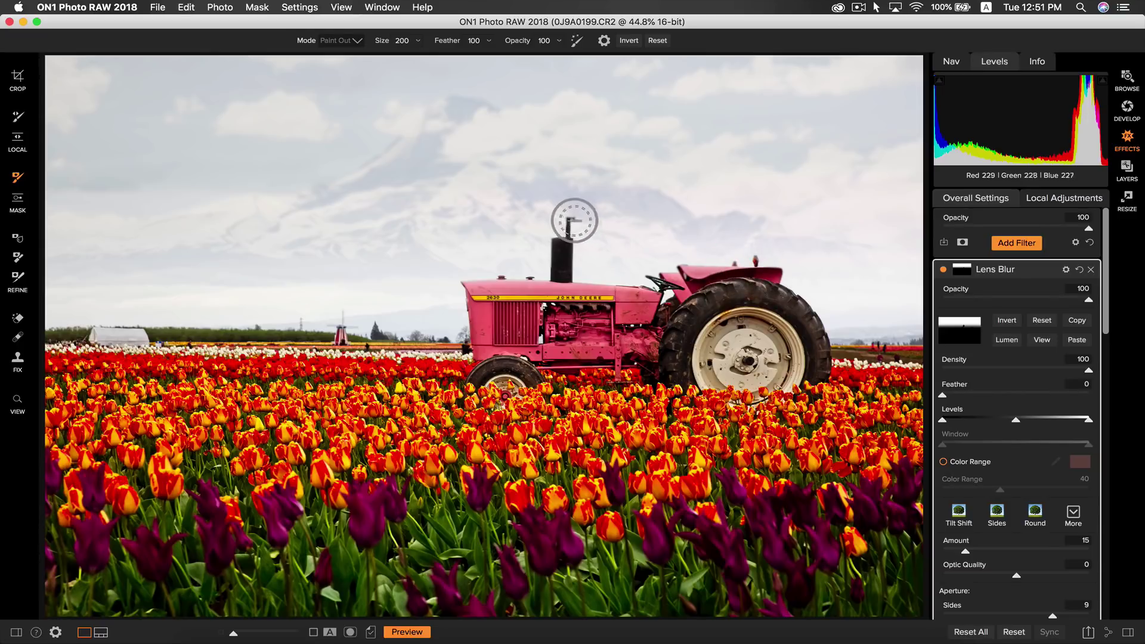
{"action": "left_click", "coordinate": [482, 288]}
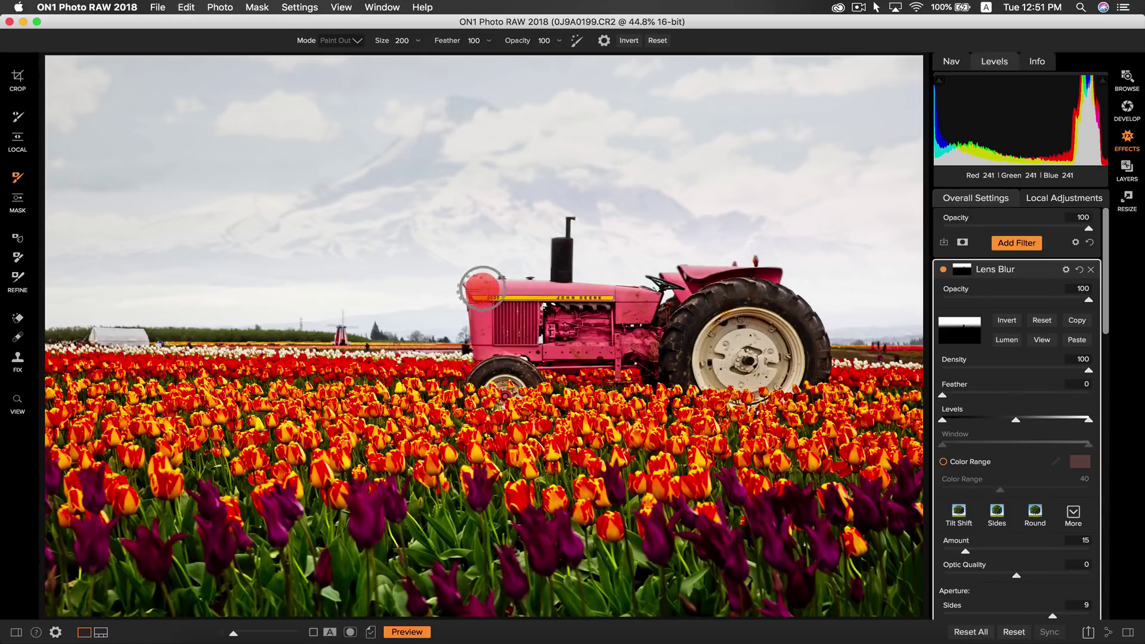
{"action": "left_click", "coordinate": [756, 265]}
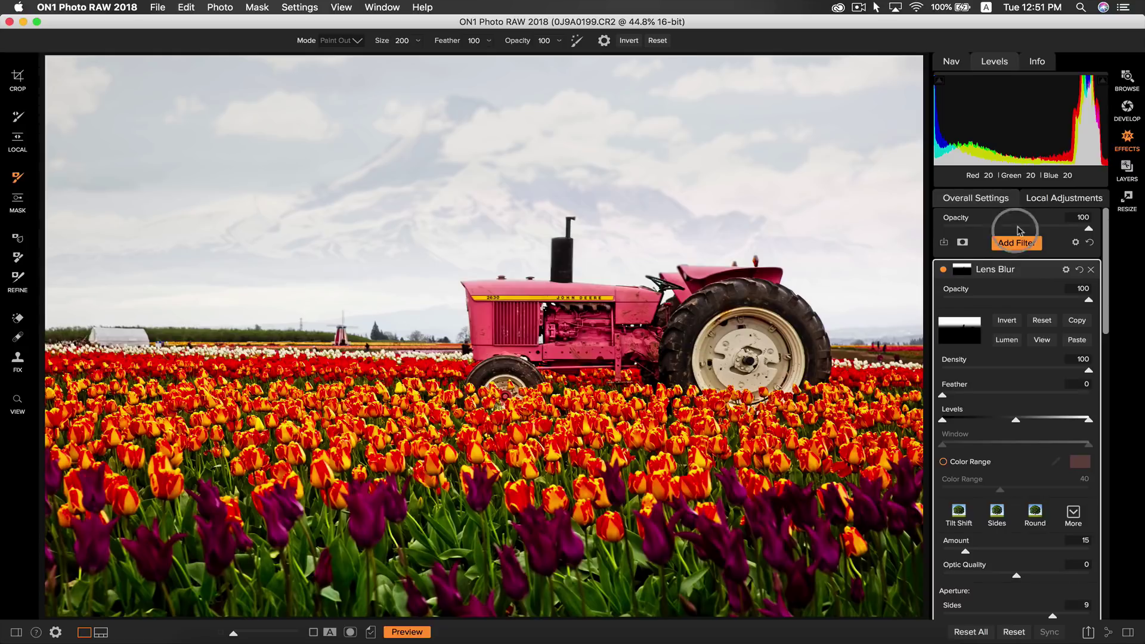
Step: Add a local adjustment layer with Saturation -10 and Structure -10, and enlarge the brush to 350
{"action": "left_click", "coordinate": [1039, 201]}
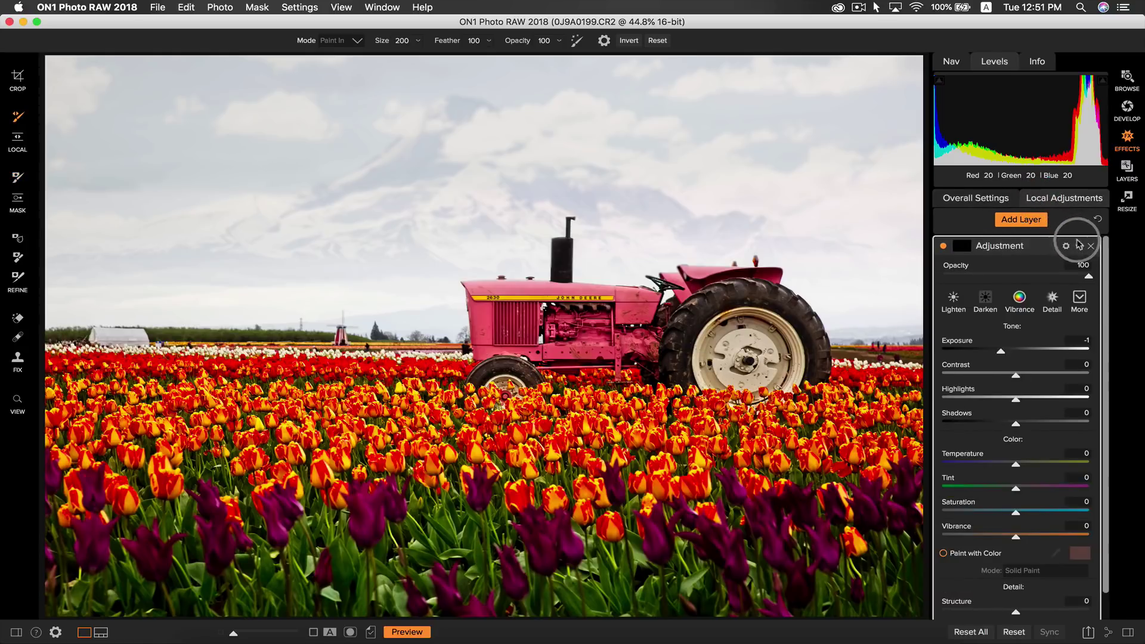
{"action": "left_click", "coordinate": [1040, 225]}
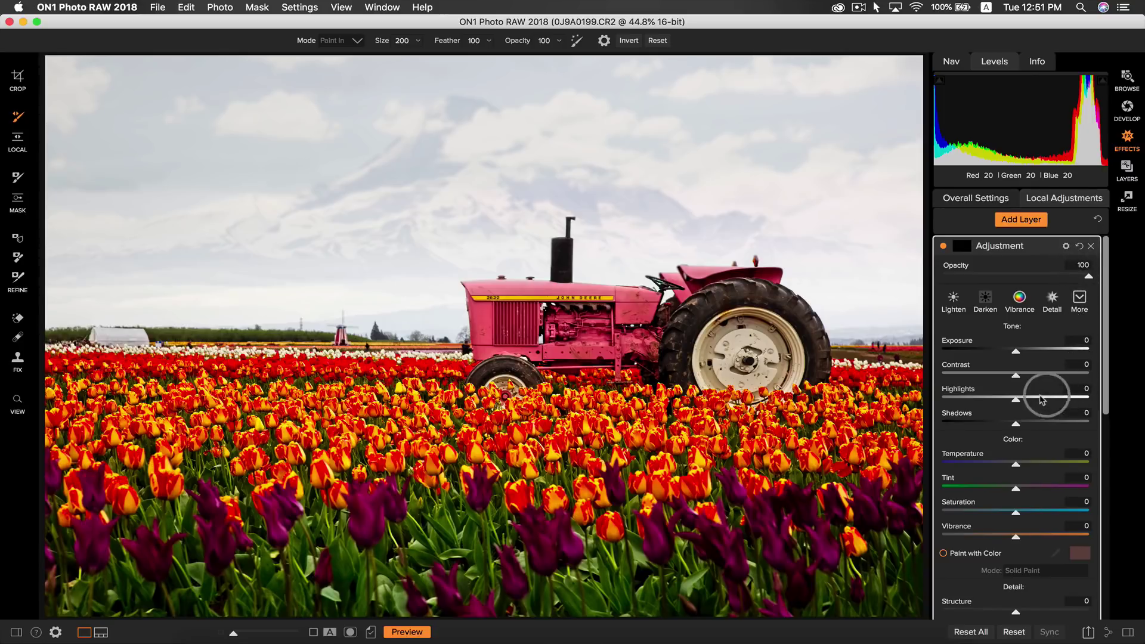
{"action": "left_click_drag", "start_coordinate": [1012, 512], "coordinate": [1008, 512]}
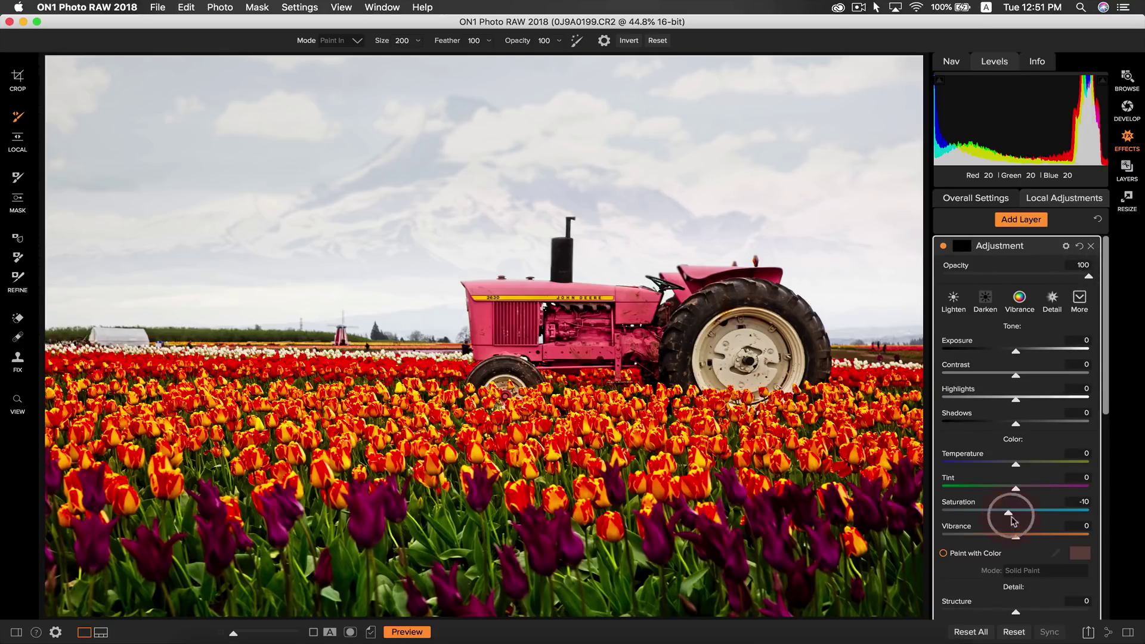
{"action": "scroll", "coordinate": [1029, 565], "scroll_direction": "down", "scroll_amount": 1}
{"action": "left_click_drag", "start_coordinate": [1015, 577], "coordinate": [1009, 583]}
{"action": "key", "text": "bracketright"}
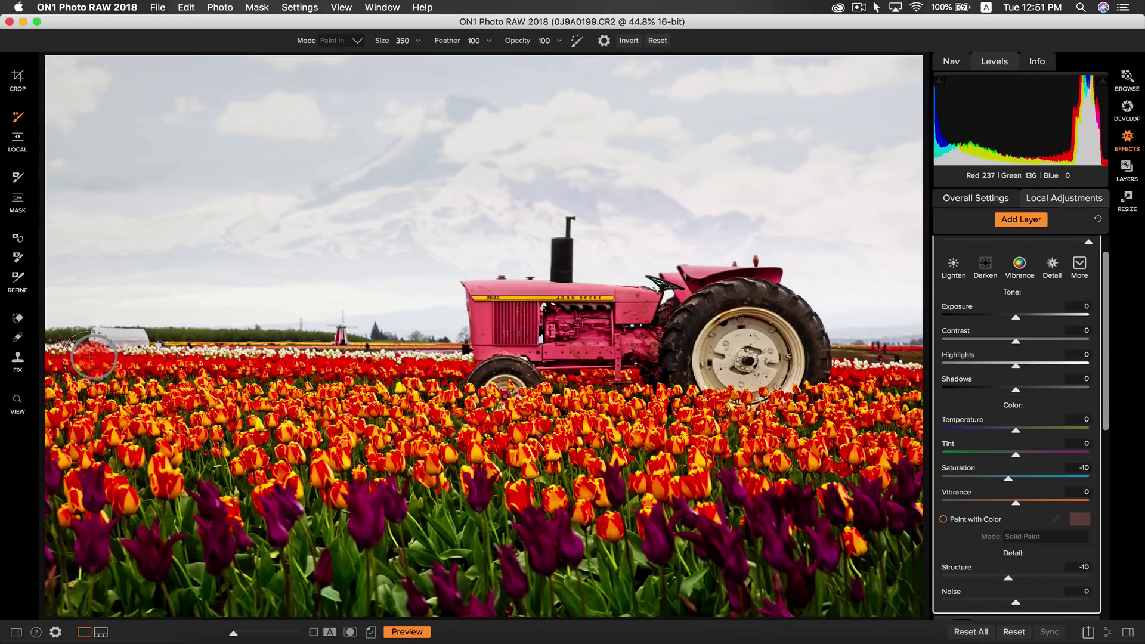
{"action": "key", "text": "bracketright"}
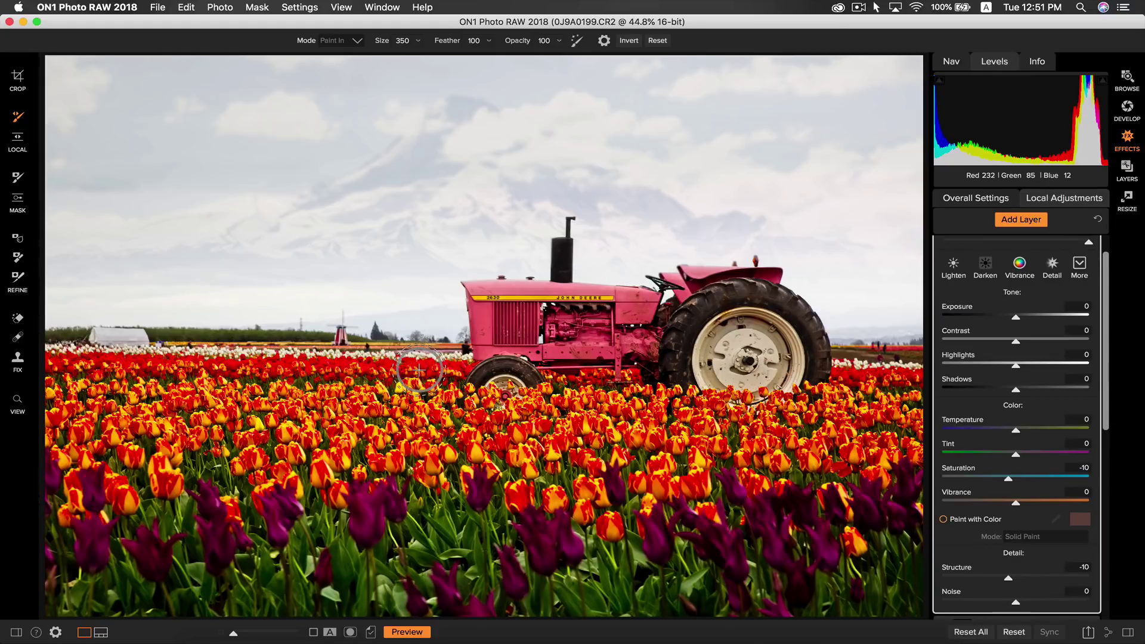
{"action": "key", "text": "backslash"}
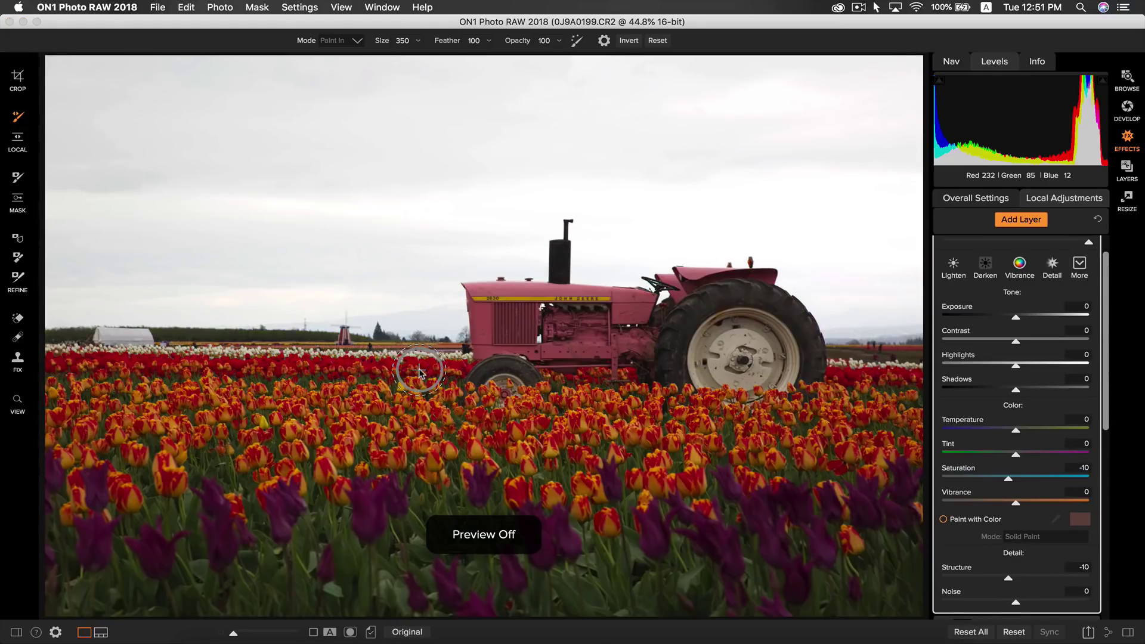
{"action": "key", "text": "backslash"}
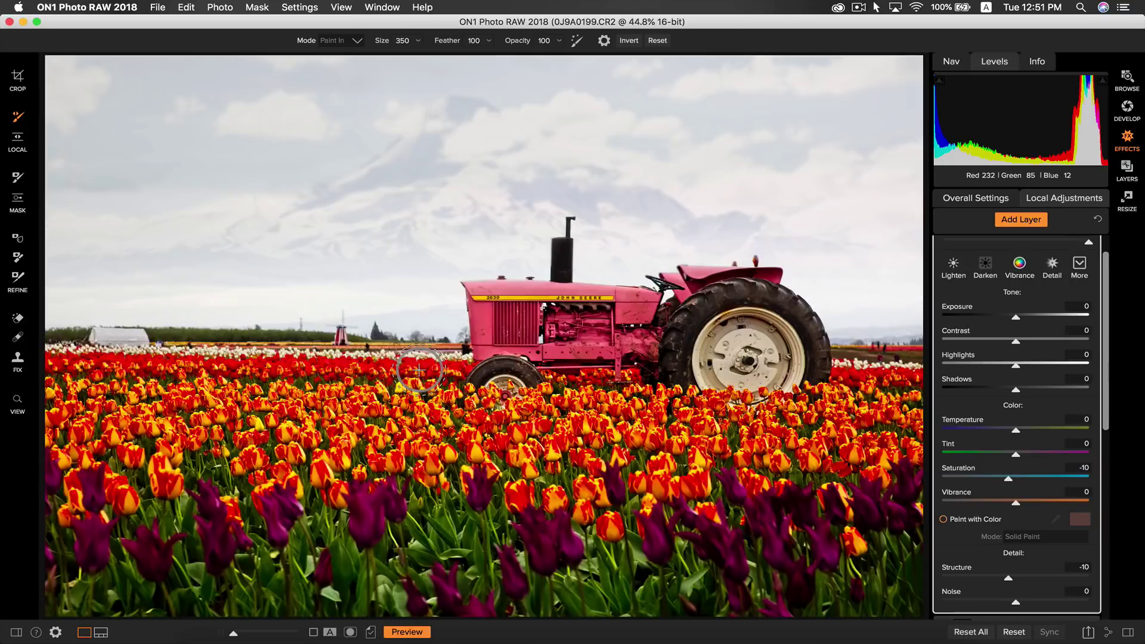